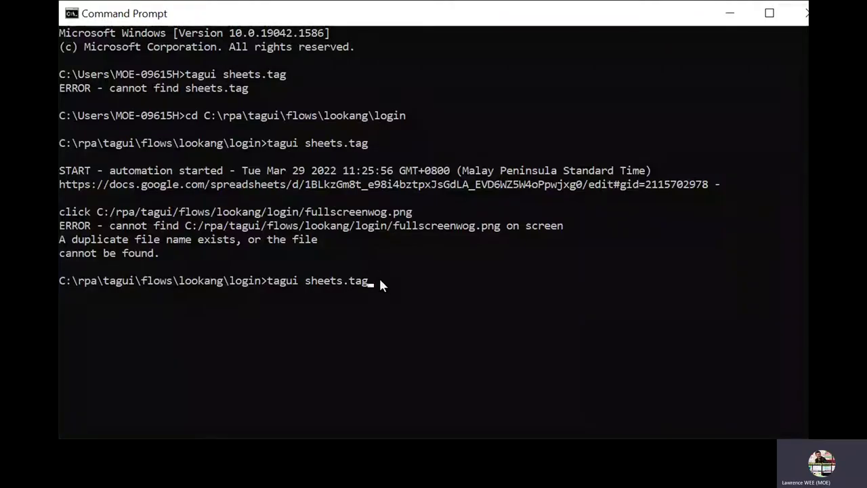
Step: Run 'tagui sheets.tag' to open the Subject Grps for Tracking_05Feb spreadsheet
{"action": "key", "text": "Return"}
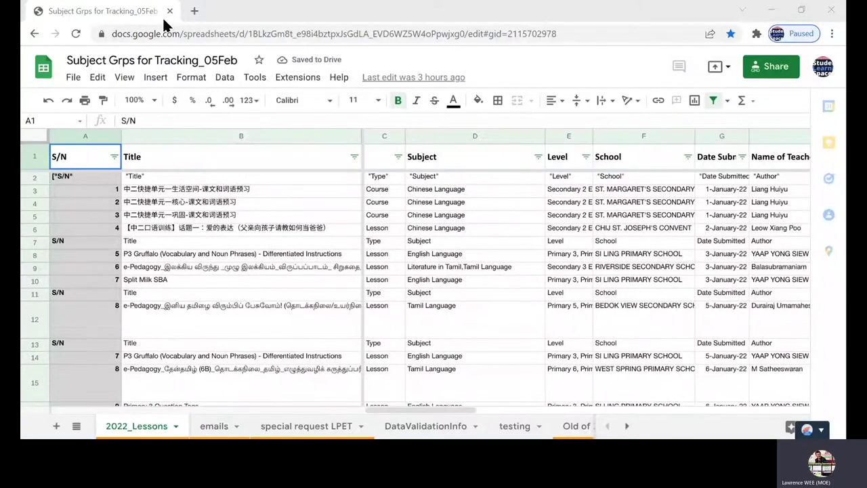
Step: Add one empty row (283) at the bottom of the 2022_Lessons sheet and select A283
{"action": "left_click", "coordinate": [143, 430]}
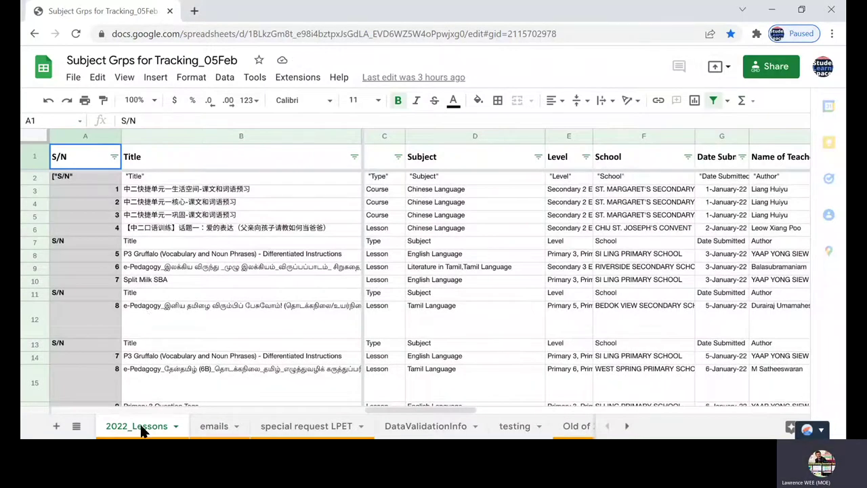
{"action": "key", "text": "ctrl+Down"}
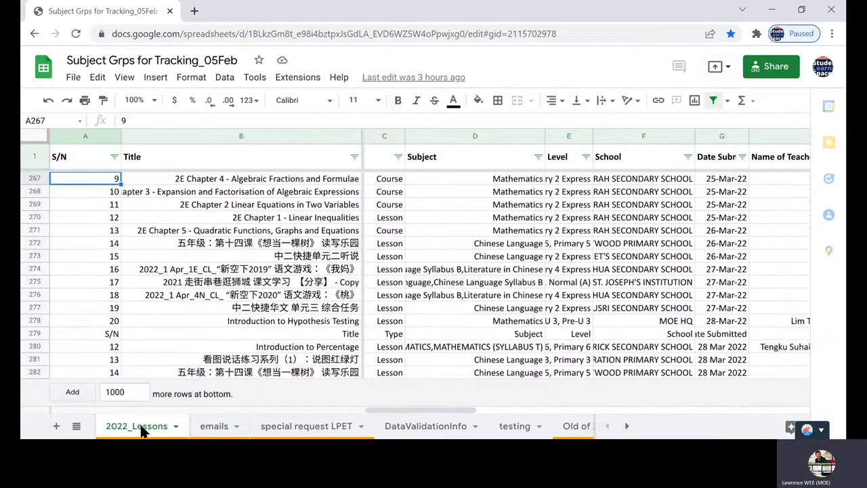
{"action": "left_click", "coordinate": [125, 393]}
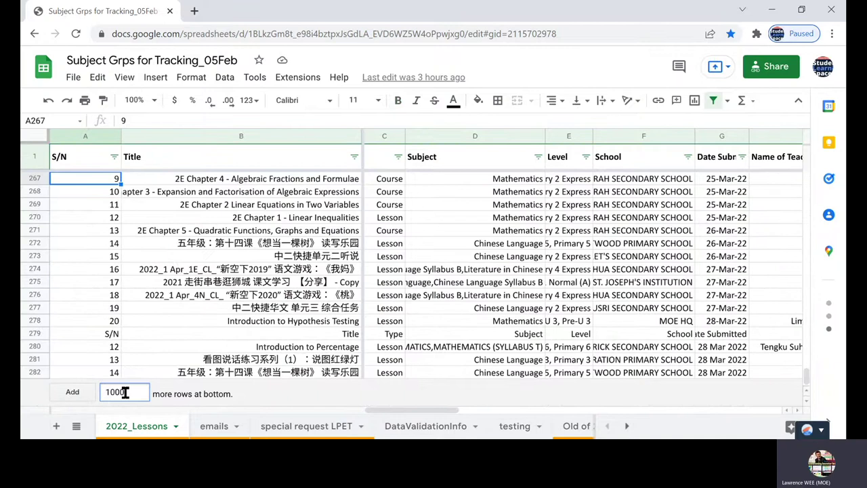
{"action": "key", "text": "BackSpace"}
{"action": "key", "text": "BackSpace"}
{"action": "key", "text": "BackSpace"}
{"action": "key", "text": "Return"}
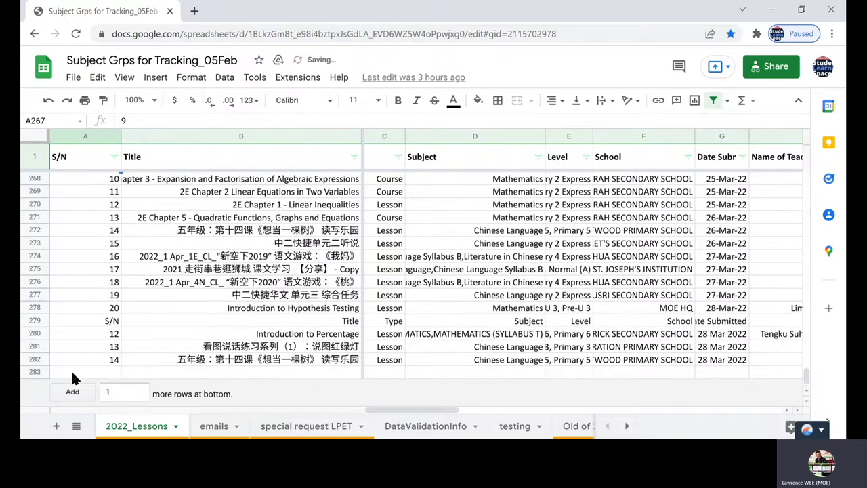
{"action": "left_click", "coordinate": [72, 373]}
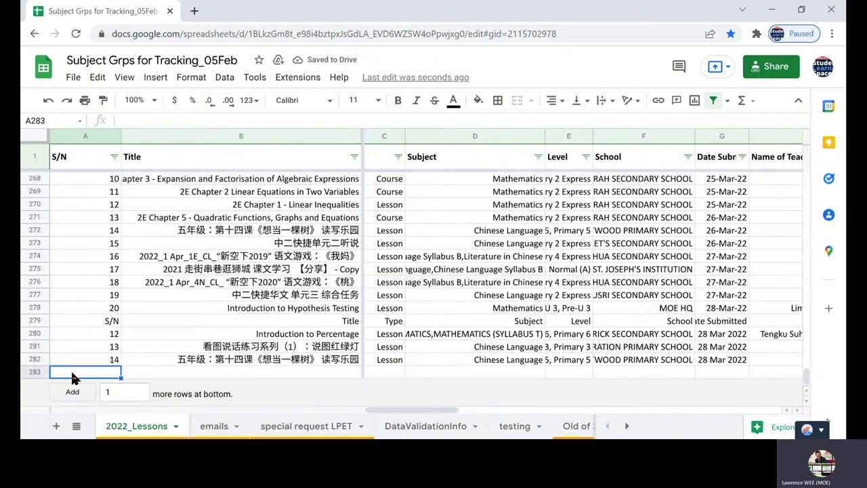
Step: Paste the comma-separated rows into A283 and split them into Title, Type, Subject columns
{"action": "key", "text": "ctrl+v"}
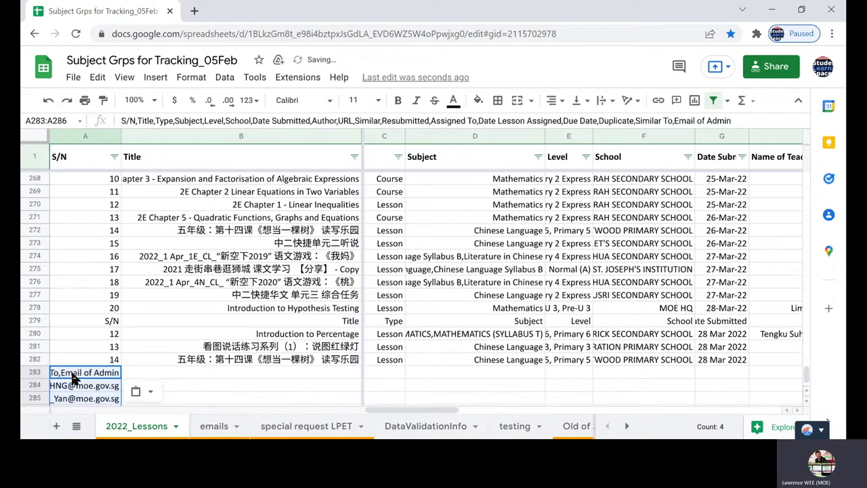
{"action": "left_click", "coordinate": [138, 394]}
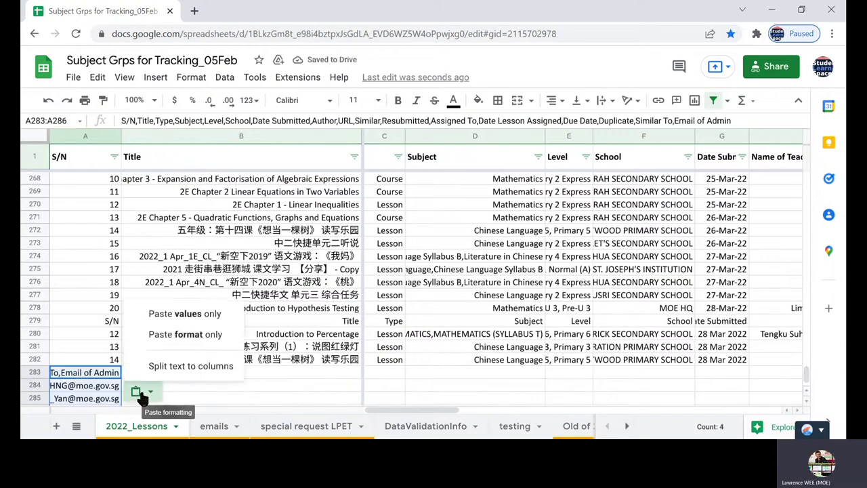
{"action": "left_click", "coordinate": [188, 367]}
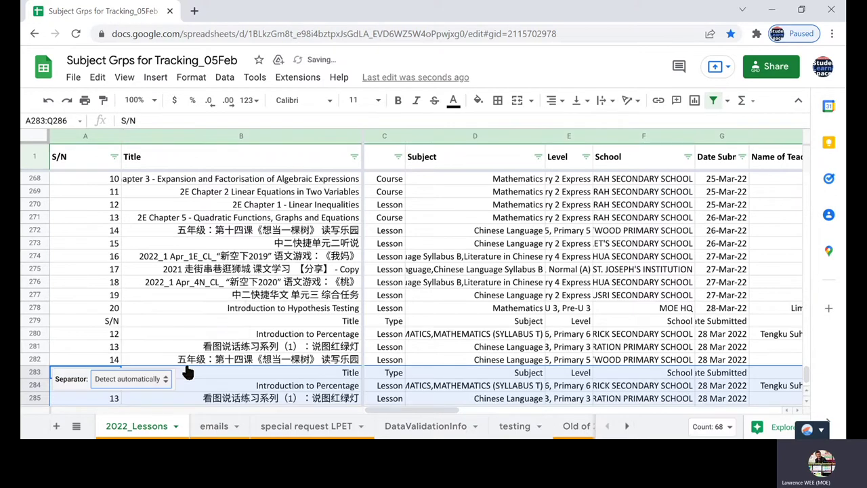